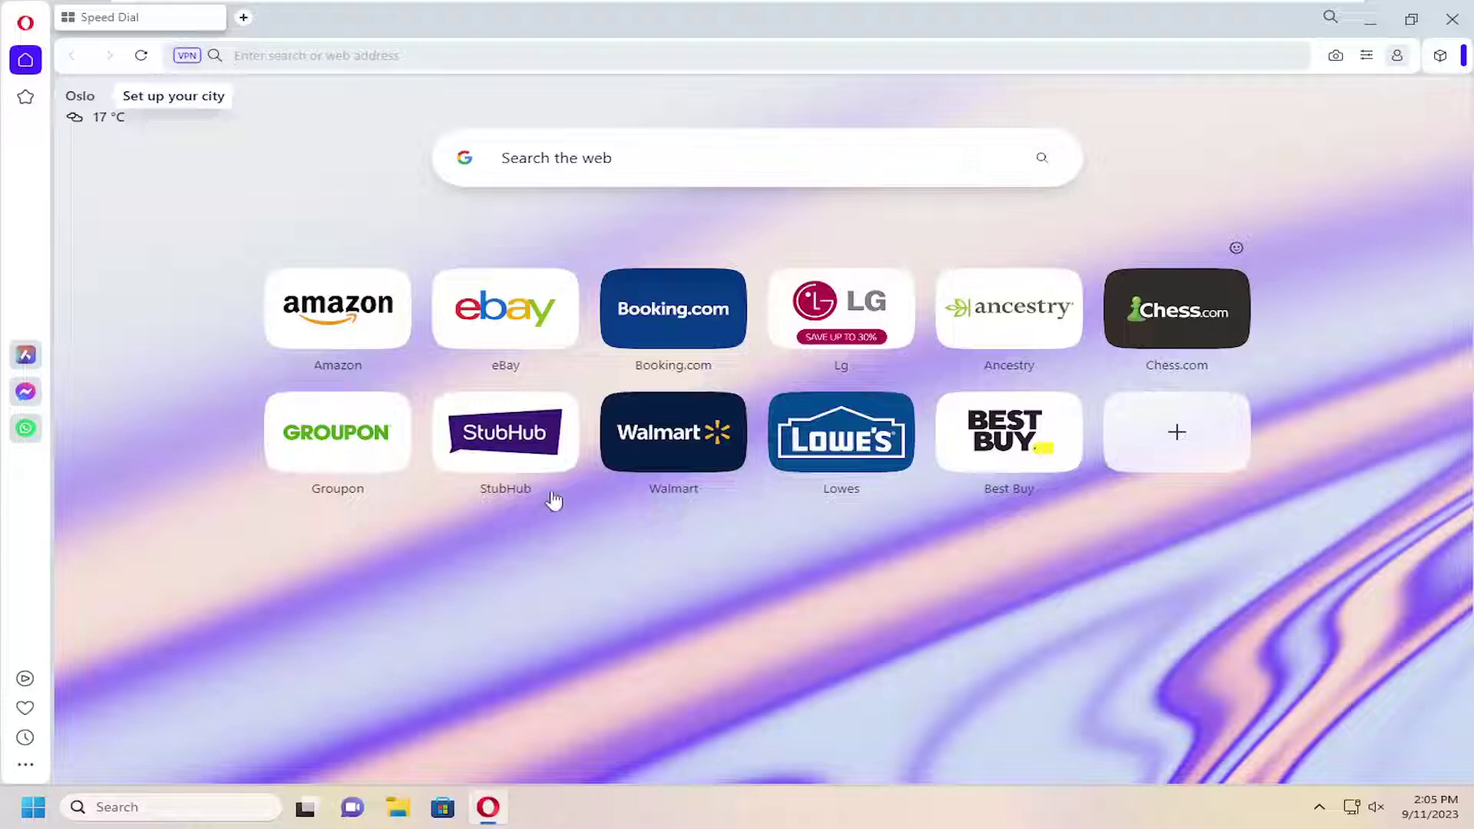
Reach the Settings page through the Opera menu.
{"action": "left_click", "coordinate": [25, 26]}
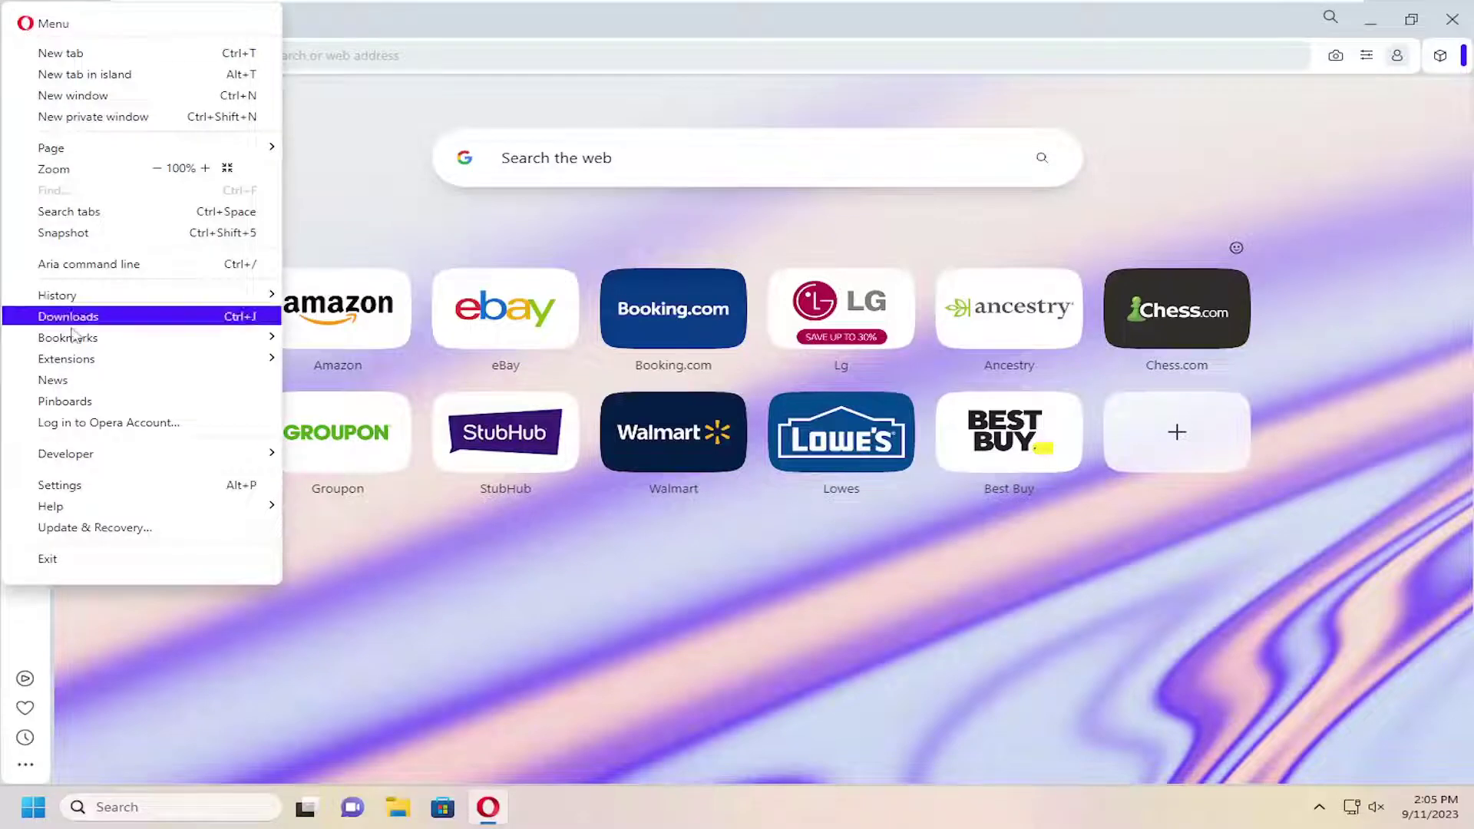
{"action": "left_click", "coordinate": [66, 486]}
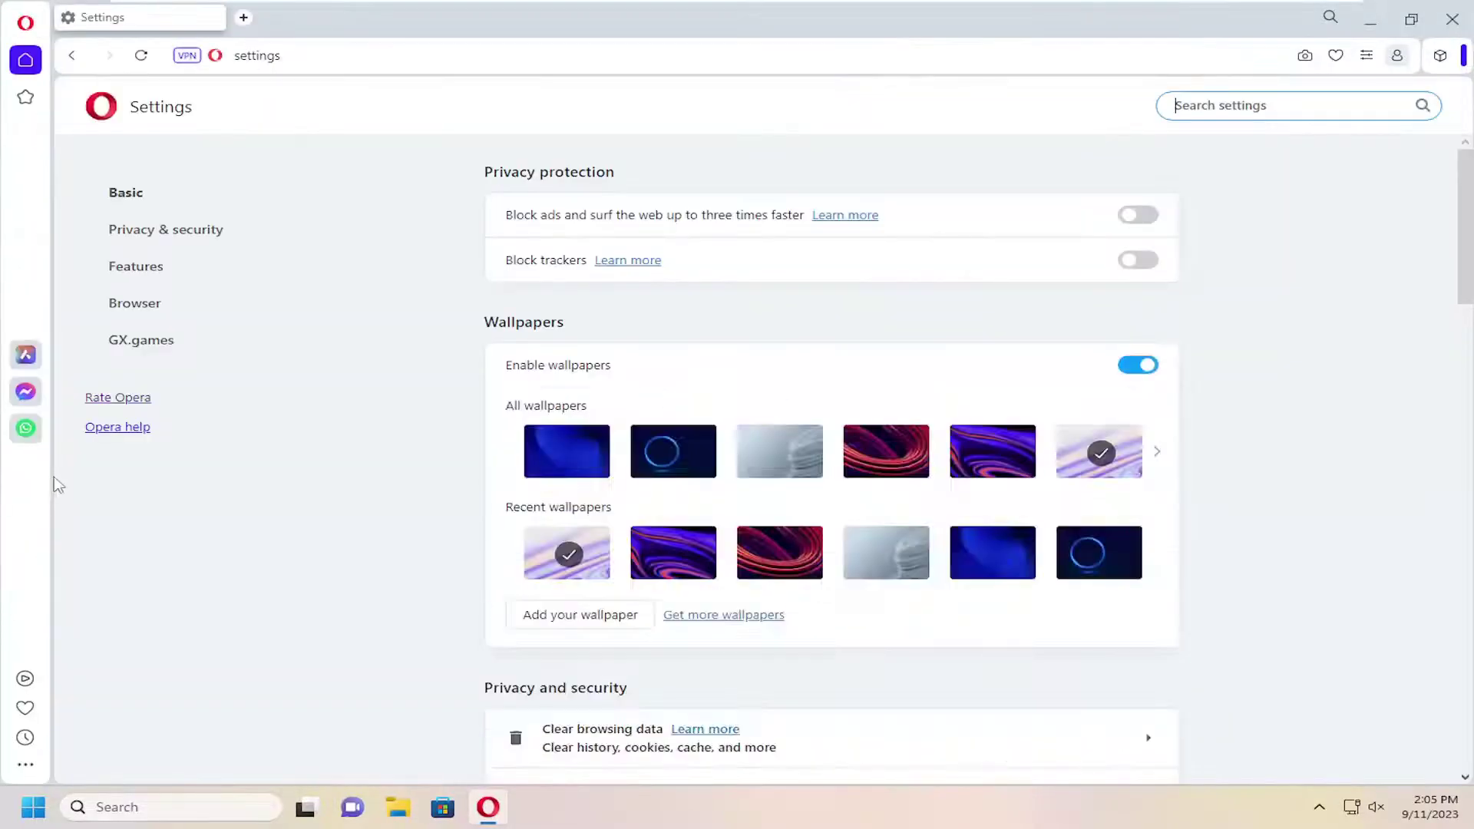
{"action": "scroll", "coordinate": [819, 355], "scroll_direction": "down", "scroll_amount": 2}
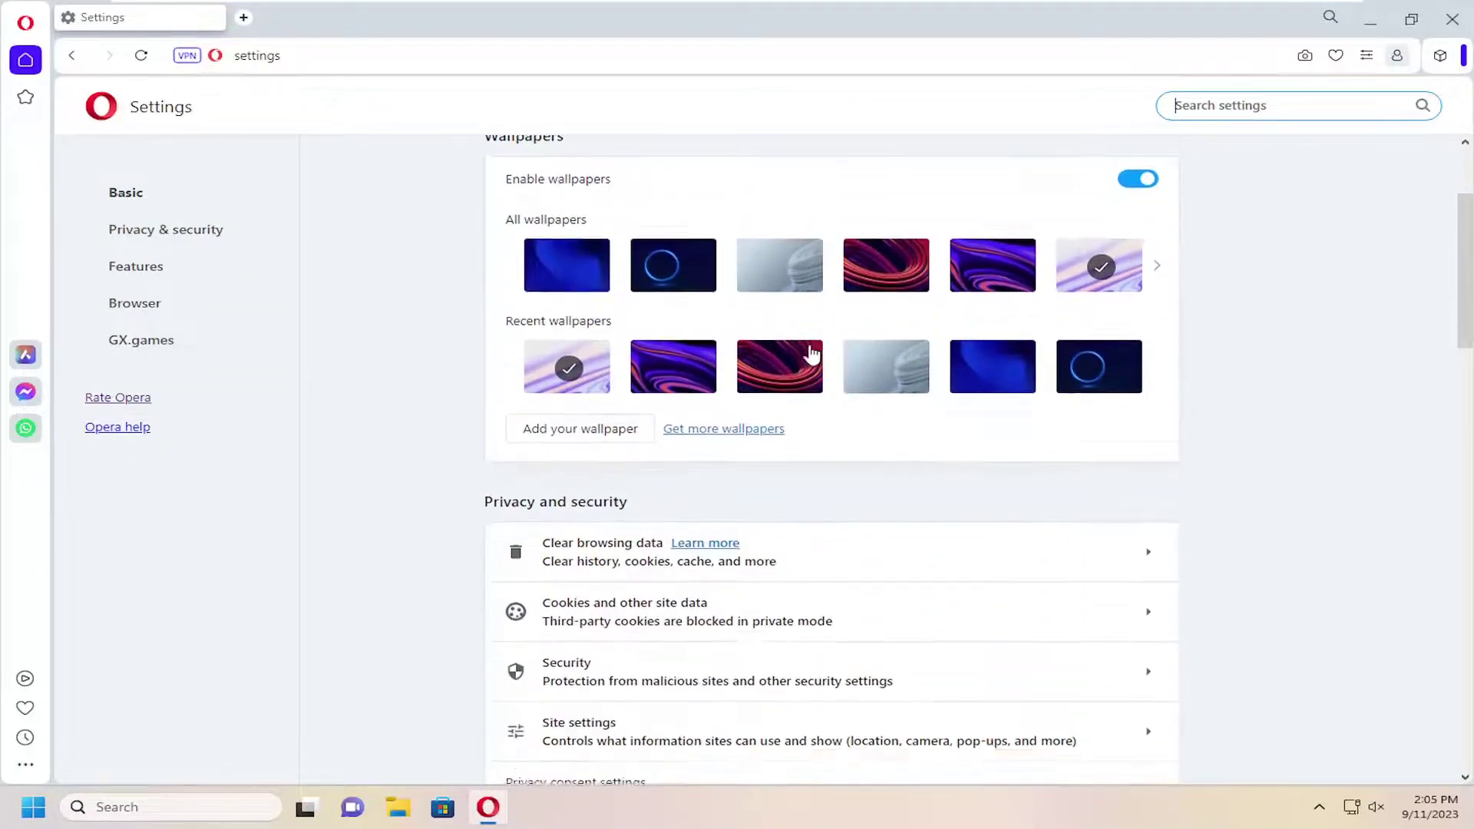
{"action": "scroll", "coordinate": [806, 355], "scroll_direction": "down", "scroll_amount": 4}
{"action": "scroll", "coordinate": [806, 355], "scroll_direction": "down", "scroll_amount": 3}
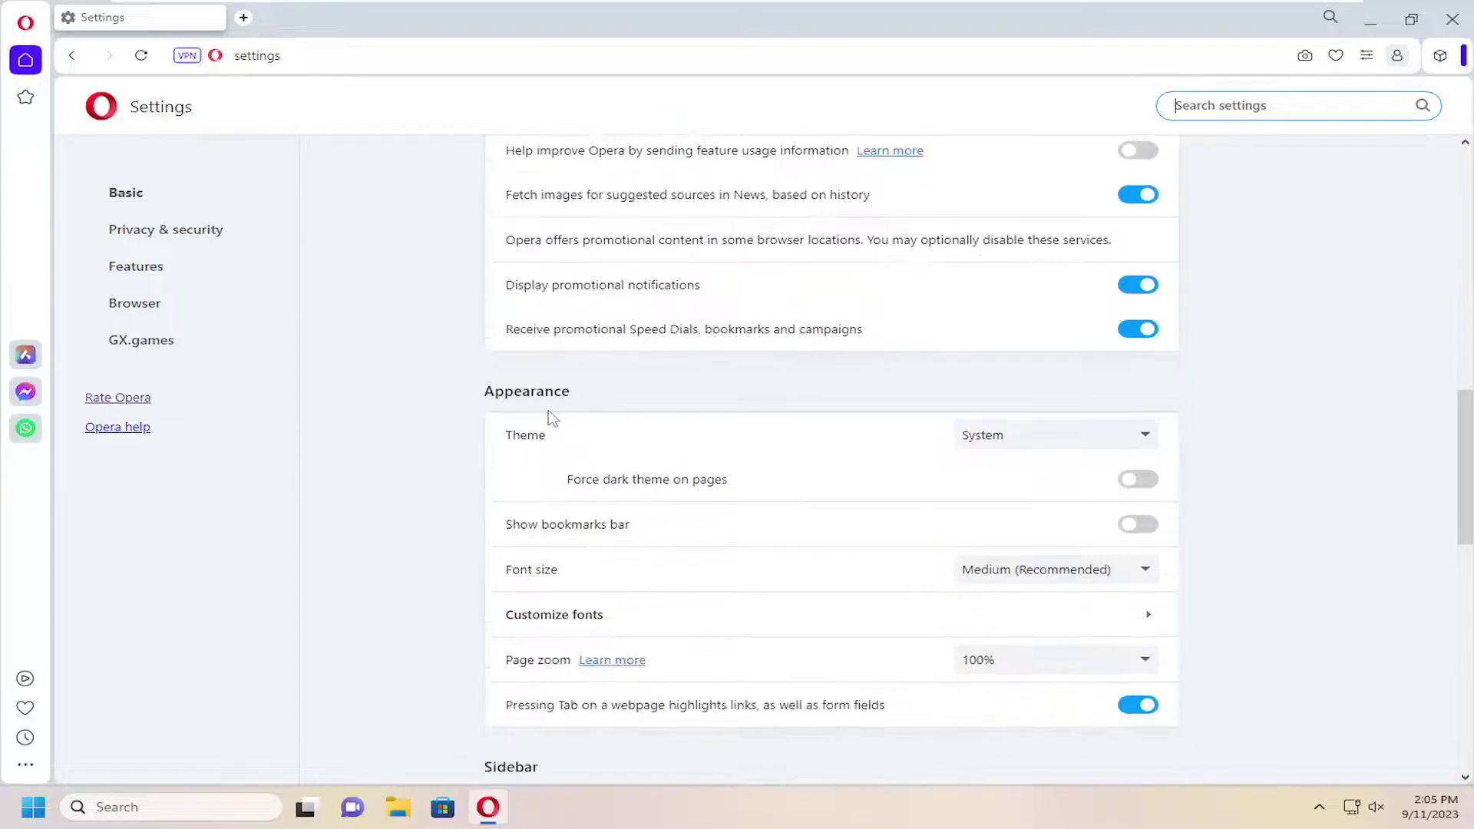
Preview the Dark theme, then leave the browser on the Light theme.
{"action": "left_click", "coordinate": [1145, 438]}
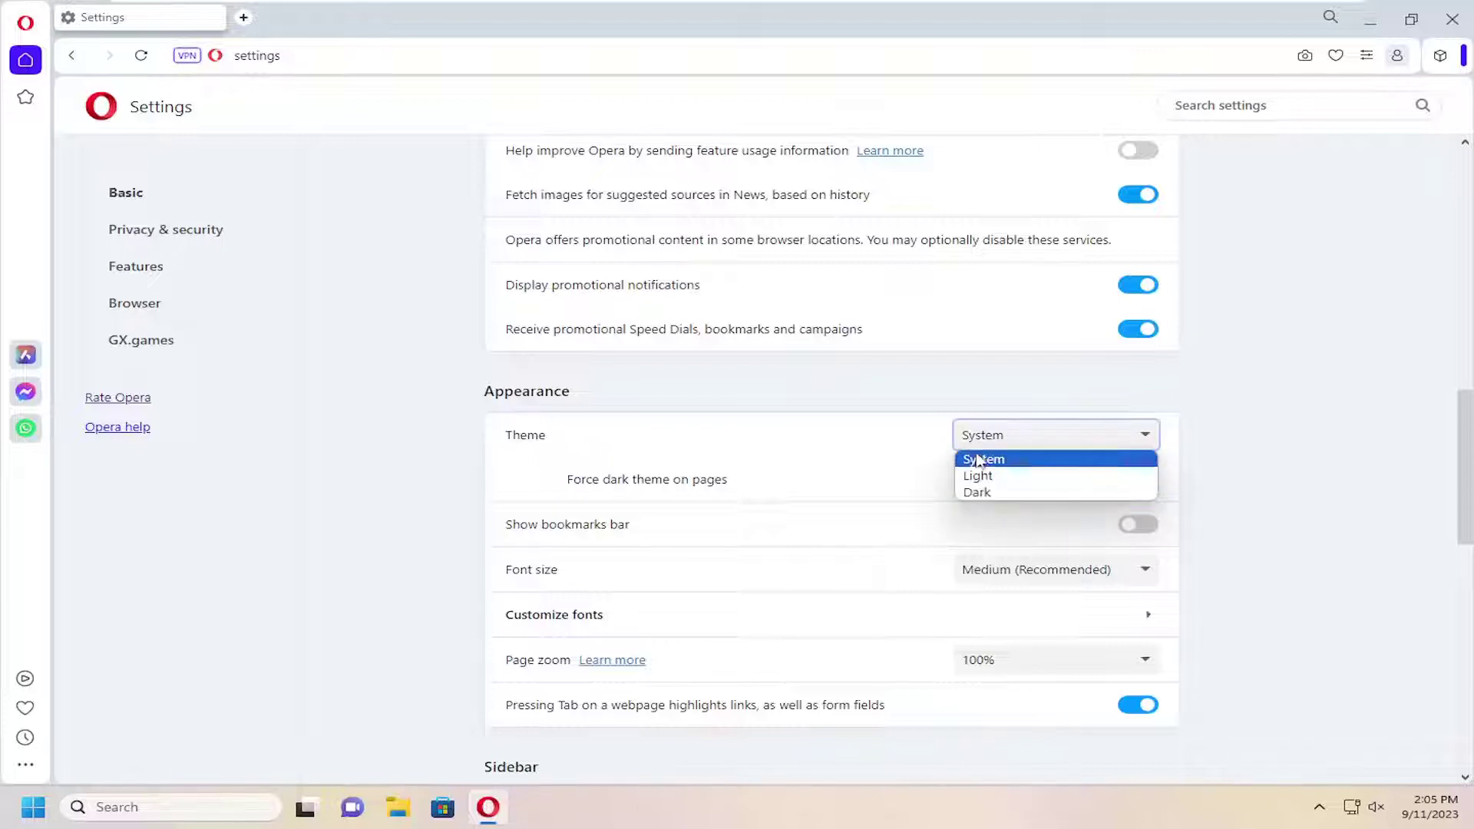
{"action": "left_click", "coordinate": [976, 492]}
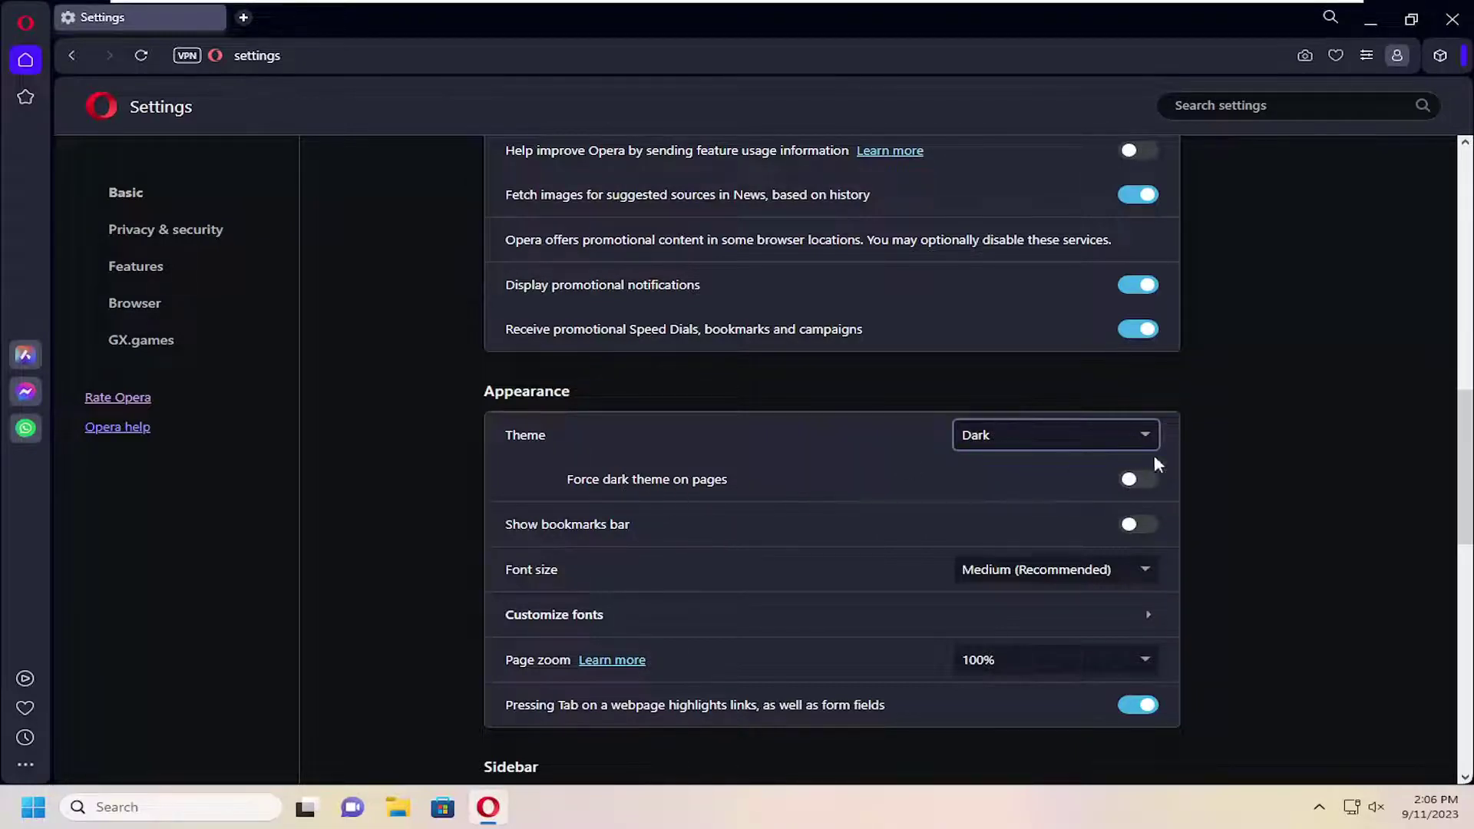
{"action": "left_click", "coordinate": [1044, 443]}
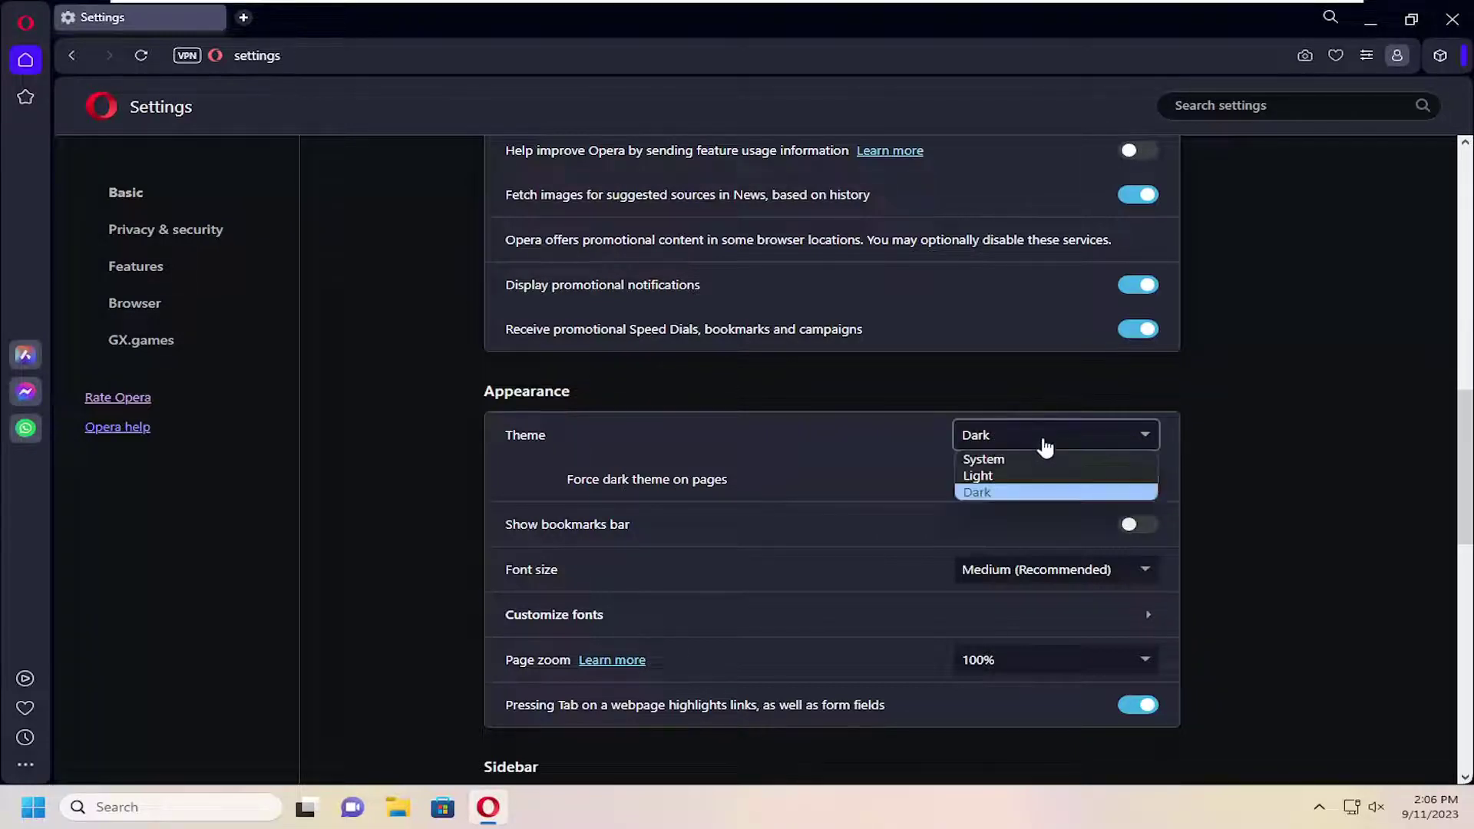
{"action": "left_click", "coordinate": [1005, 477]}
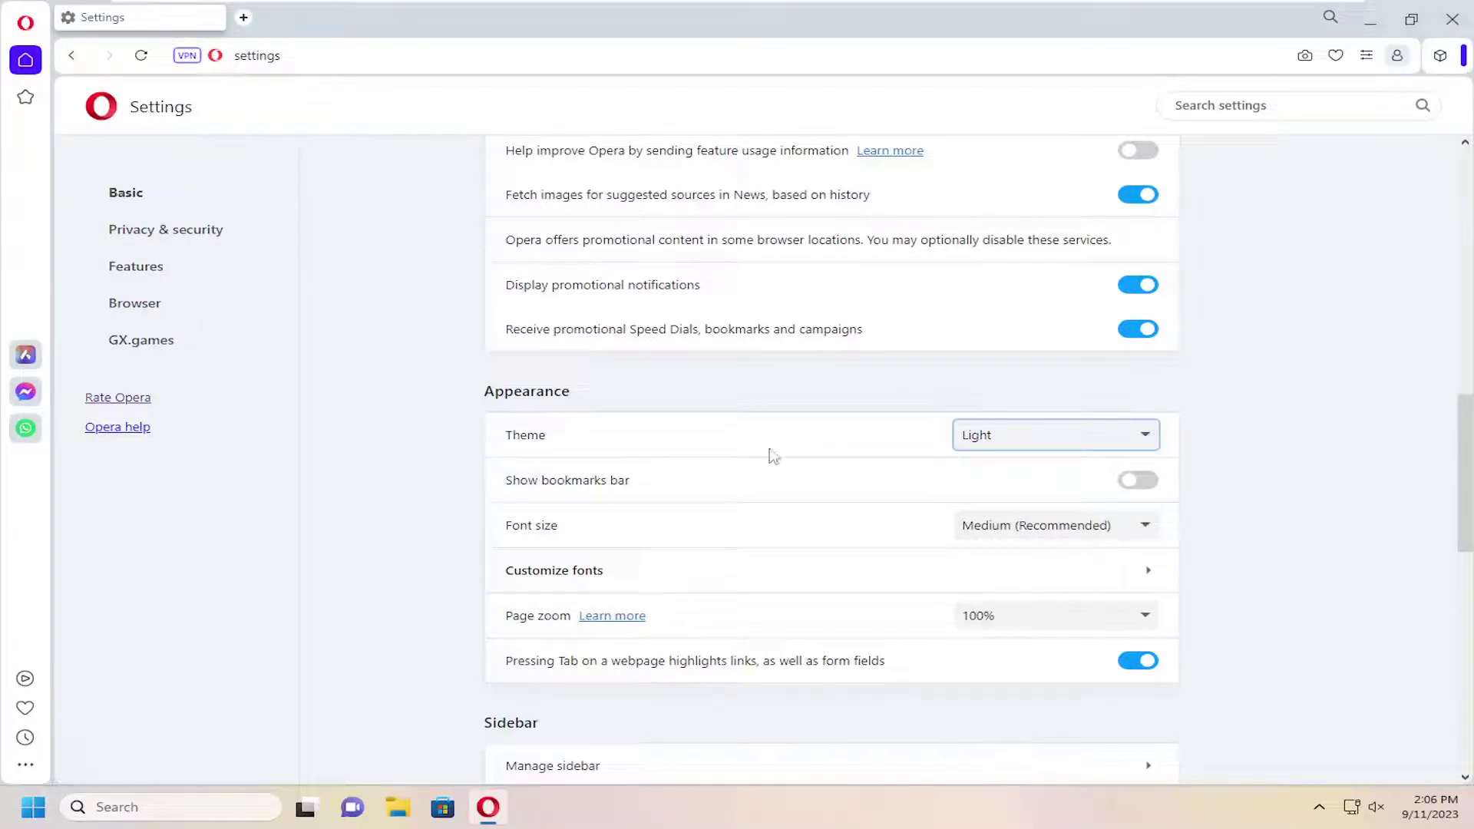
Switch back to the Dark theme and start a new Speed Dial tab to see it.
{"action": "left_click", "coordinate": [1013, 435]}
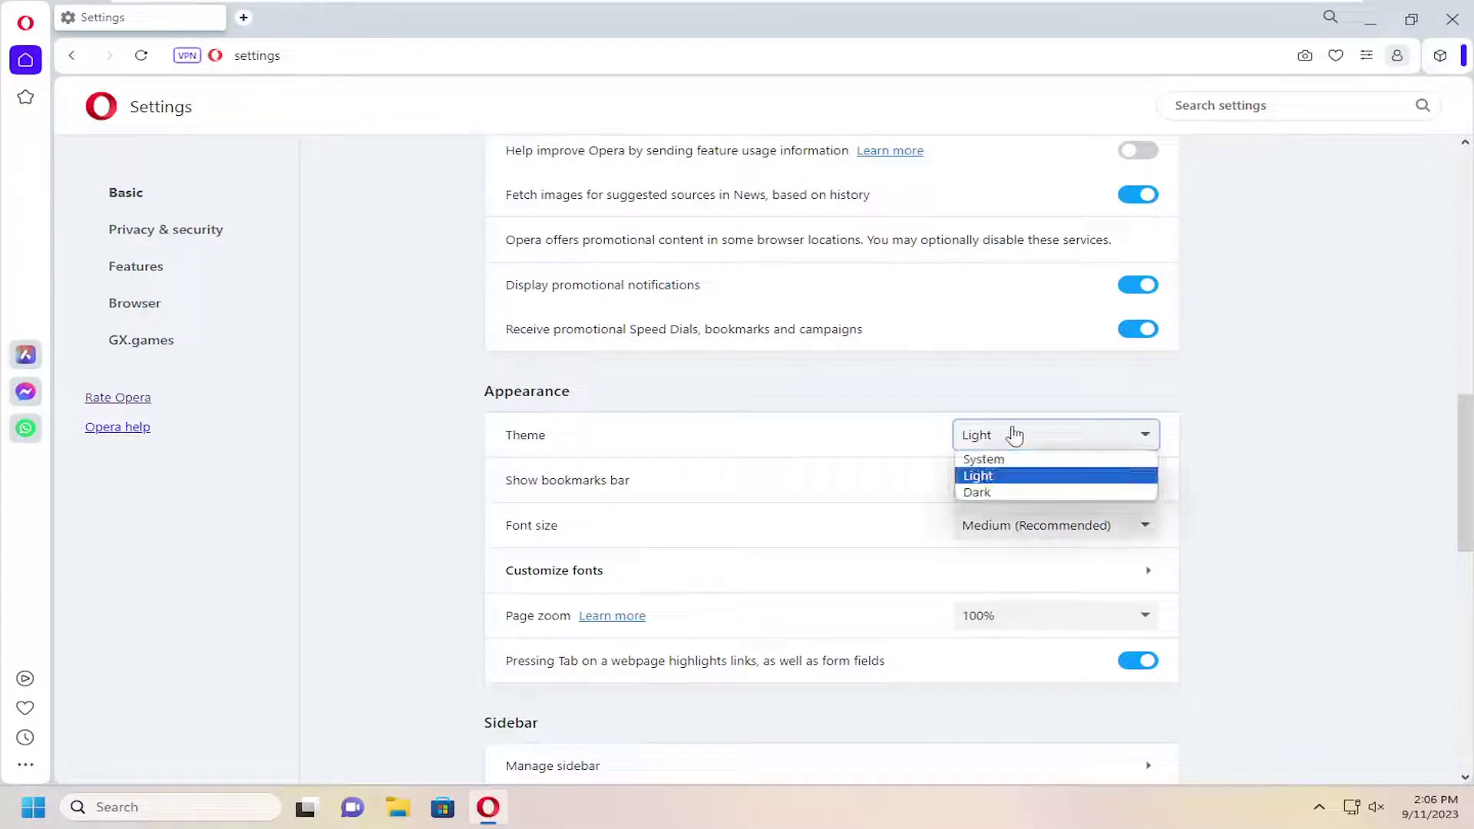
{"action": "left_click", "coordinate": [979, 492]}
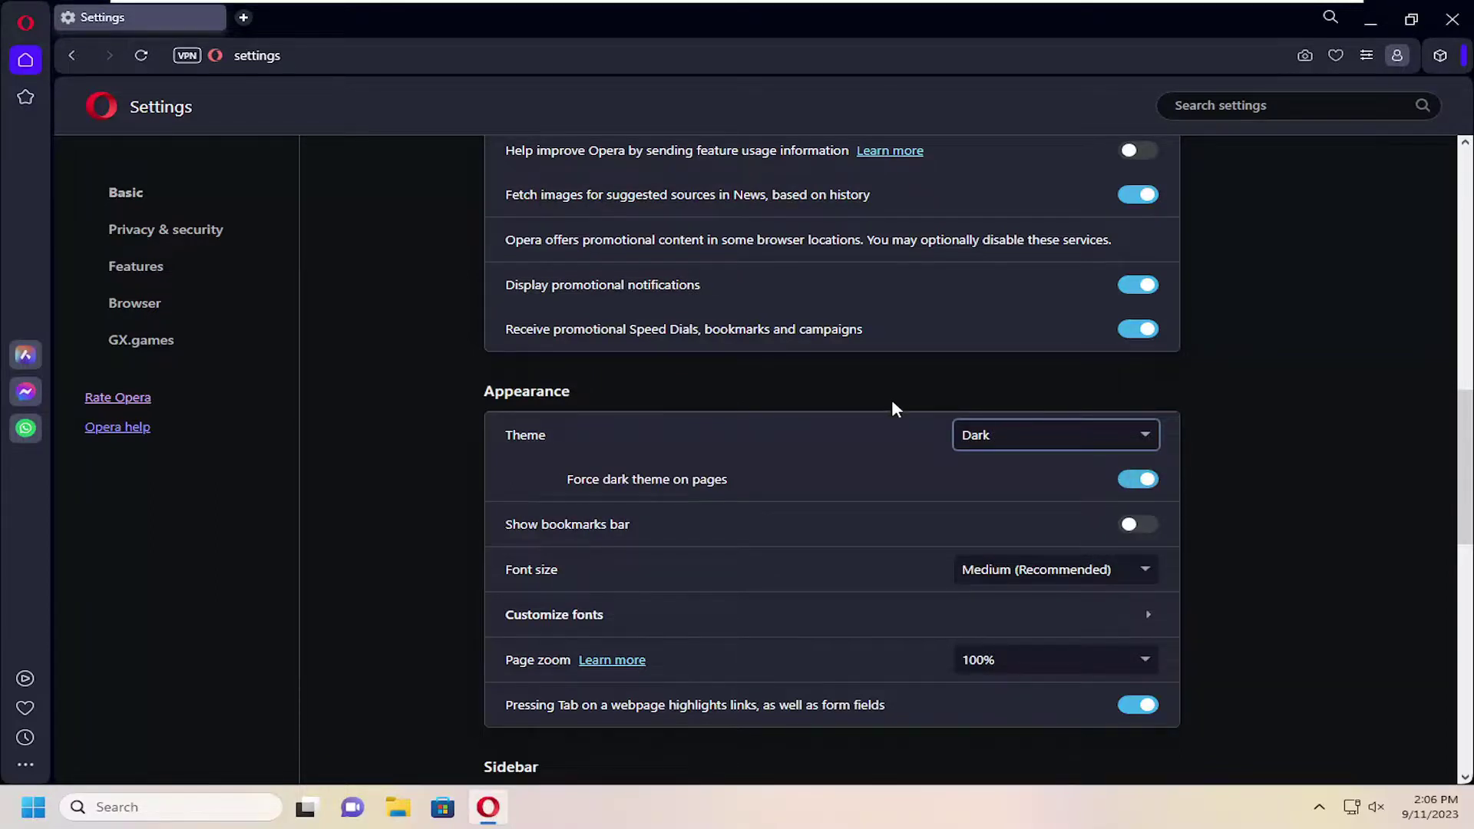
{"action": "left_click", "coordinate": [244, 17]}
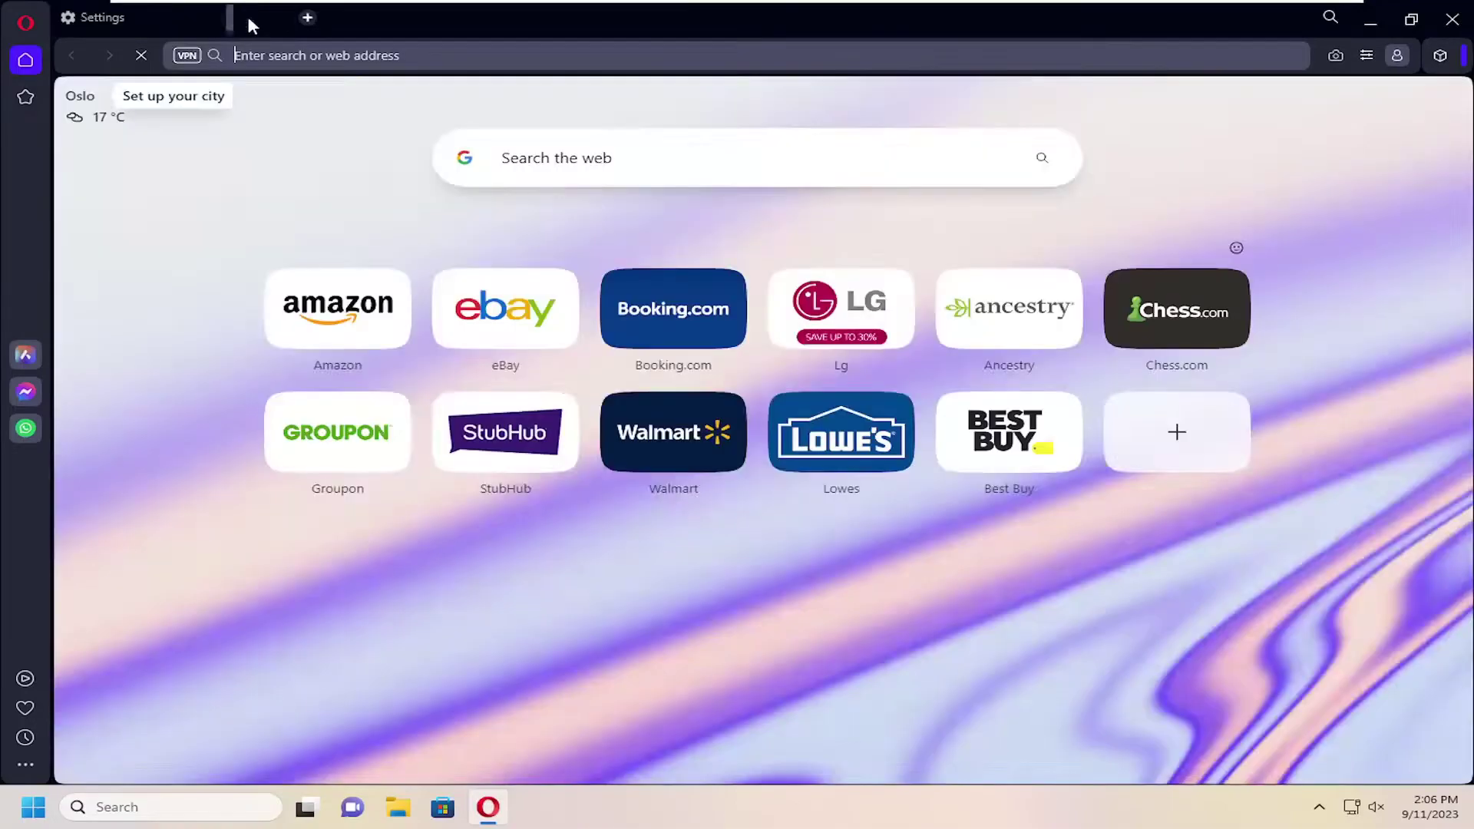